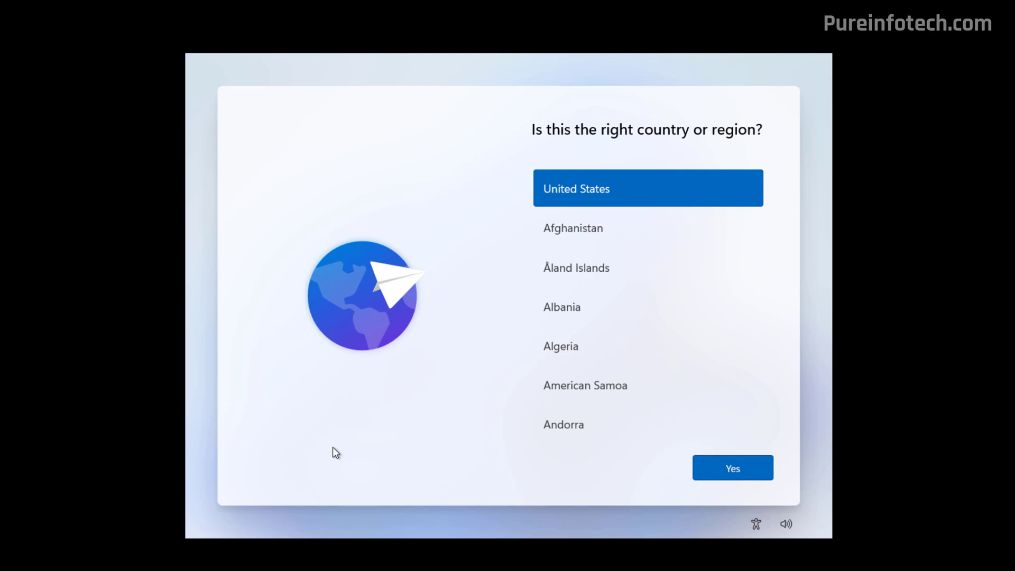
Confirm United States as the region and the suggested keyboard layout, skipping a second layout
{"action": "left_click", "coordinate": [737, 468]}
{"action": "left_click", "coordinate": [738, 468]}
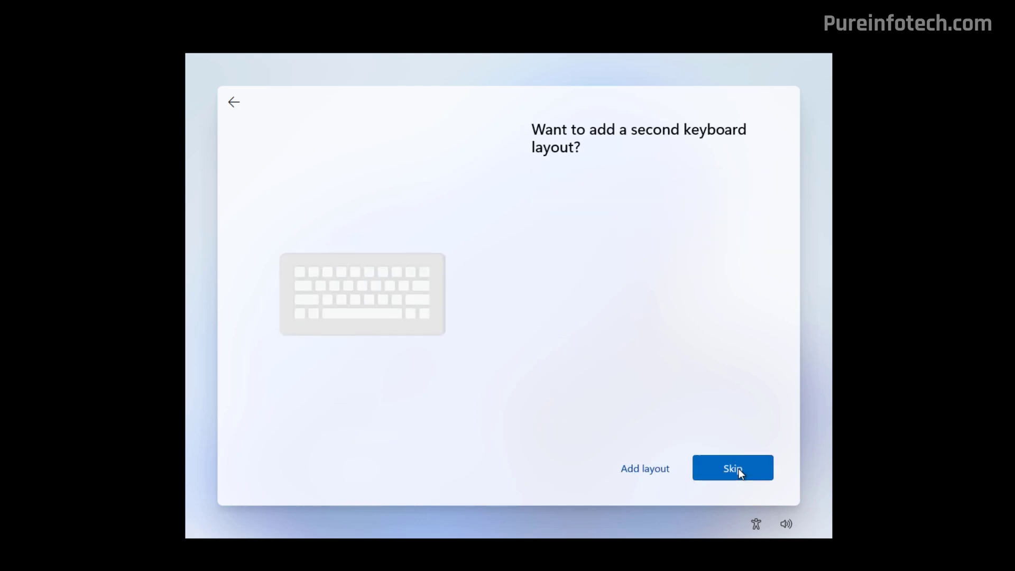
{"action": "left_click", "coordinate": [737, 468]}
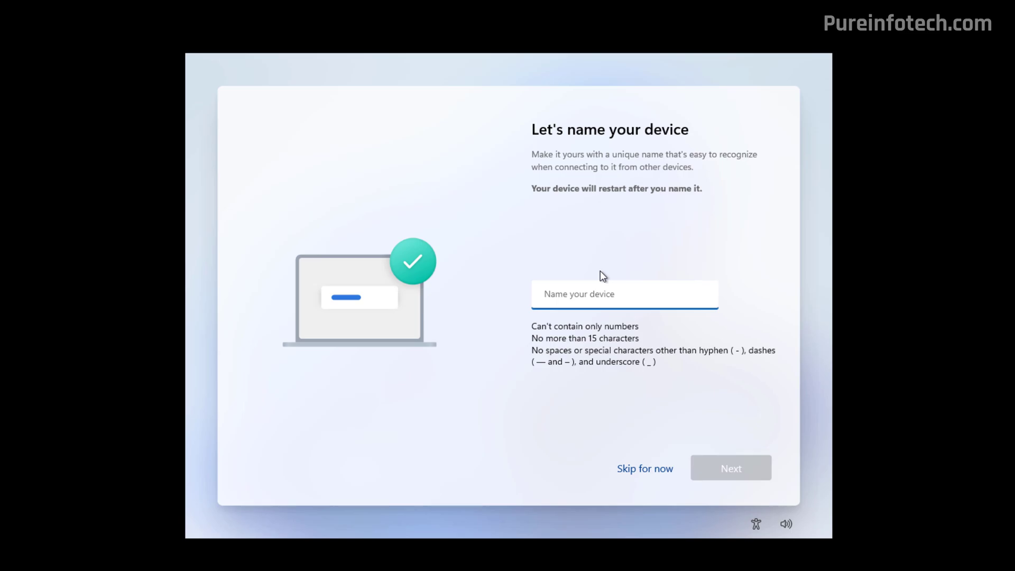
Skip naming the device and choose to set up the PC for personal use
{"action": "left_click", "coordinate": [651, 472]}
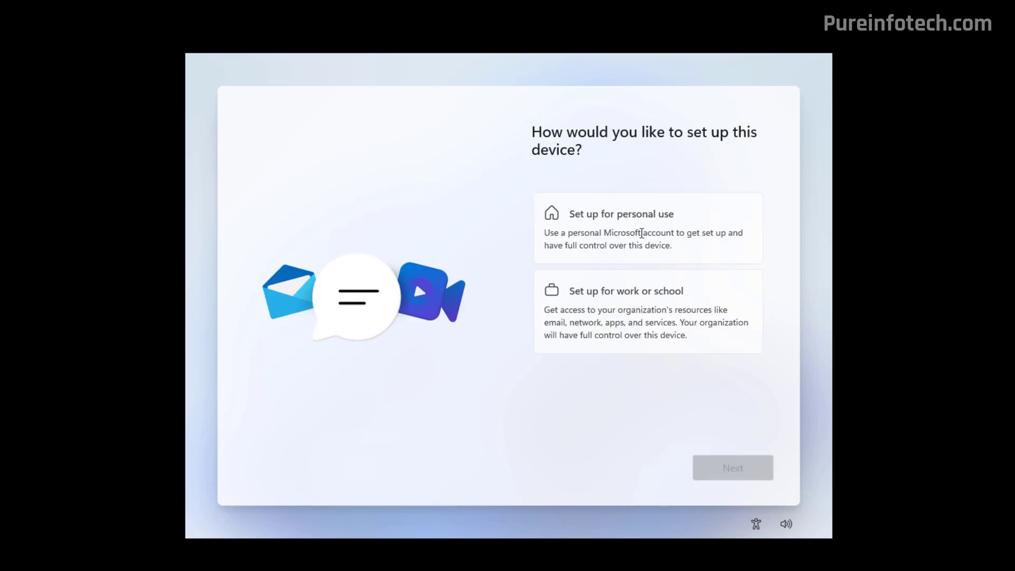
{"action": "left_click", "coordinate": [641, 233]}
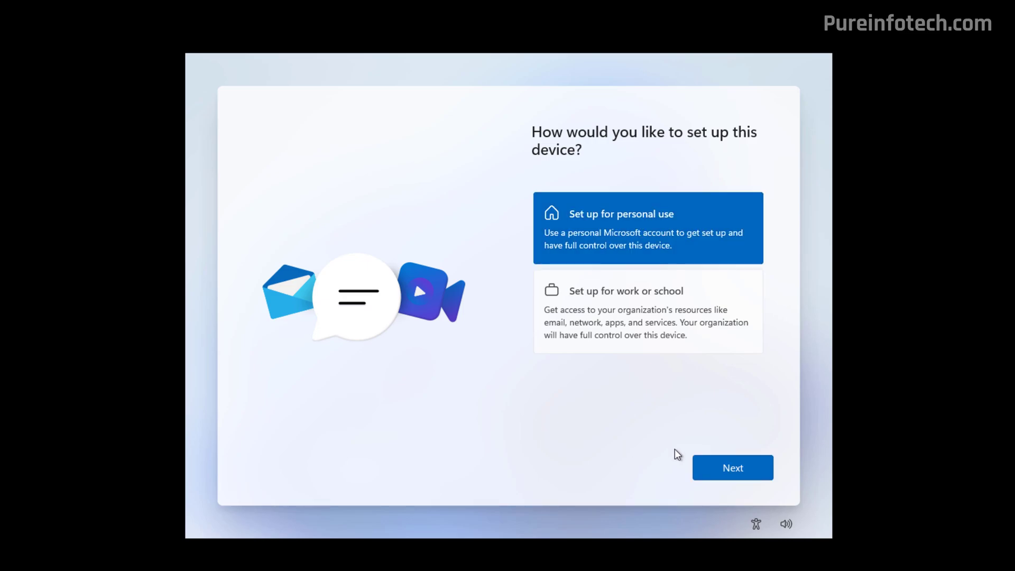
{"action": "left_click", "coordinate": [703, 471]}
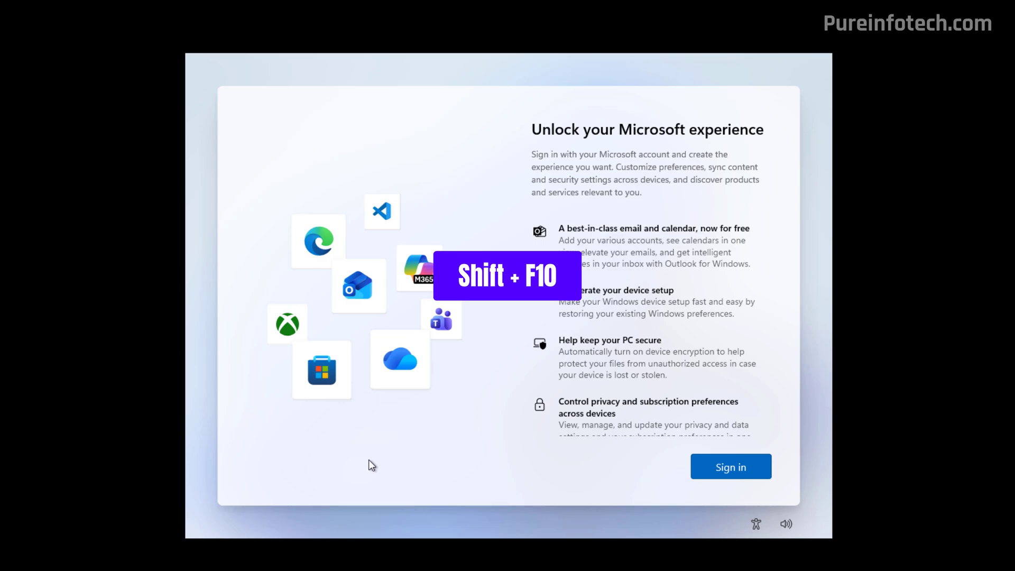
Open a Command Prompt over setup with Shift+F10 and change into the oobe folder
{"action": "key", "text": "shift+F10"}
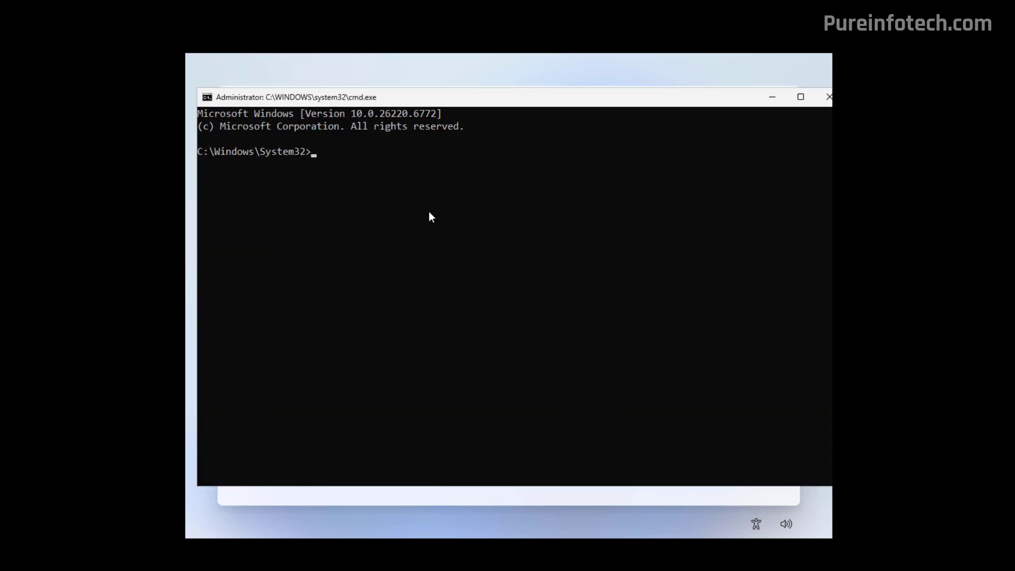
{"action": "left_click", "coordinate": [429, 213]}
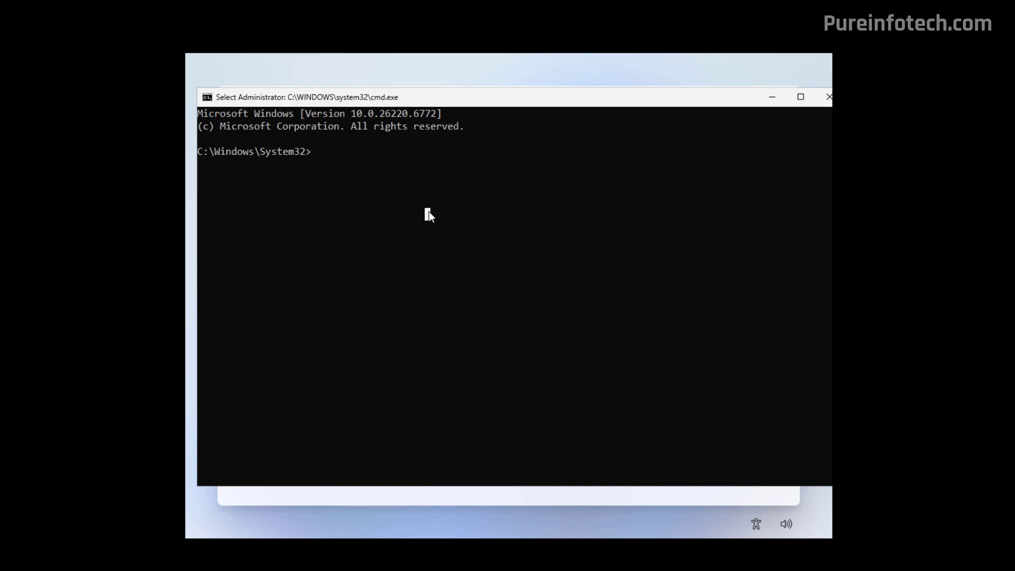
{"action": "key", "text": "Escape"}
{"action": "type", "text": "cd "}
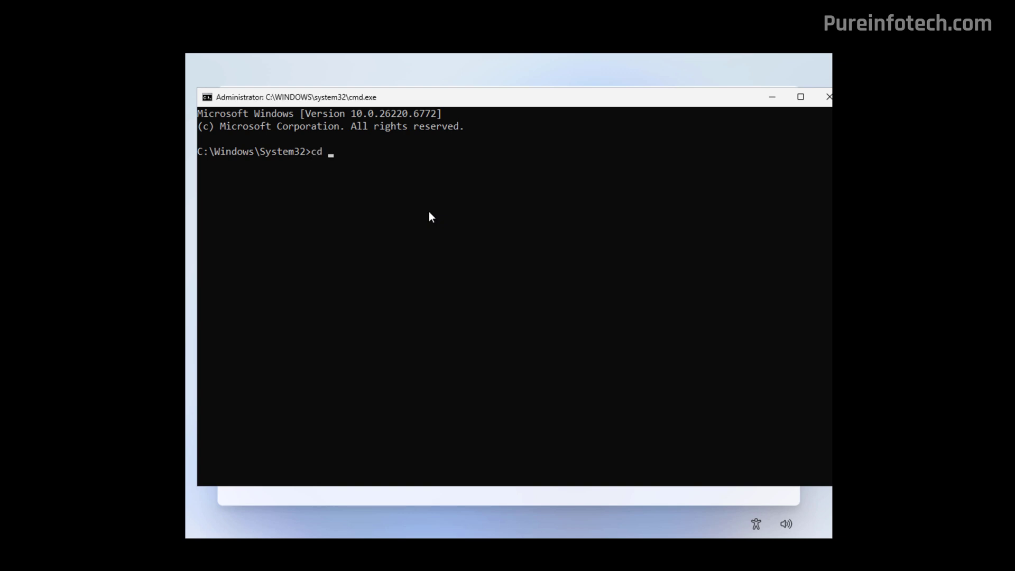
{"action": "type", "text": "oobe"}
{"action": "key", "text": "Return"}
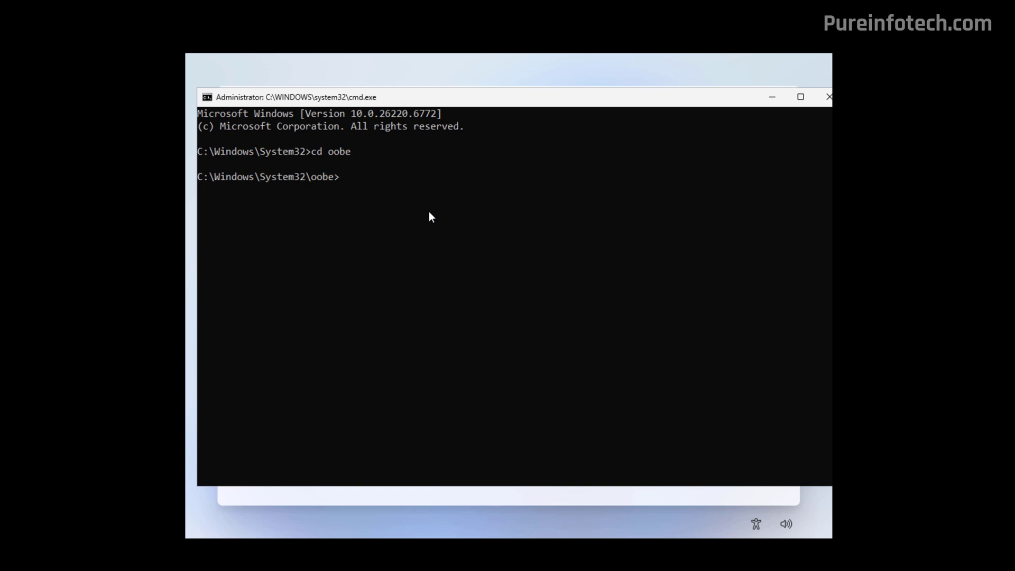
Run 'SetDefaultUserFolder.cmd Pureinfotech' to set the default user folder name
{"action": "type", "text": "SetDefaultUserFolde"}
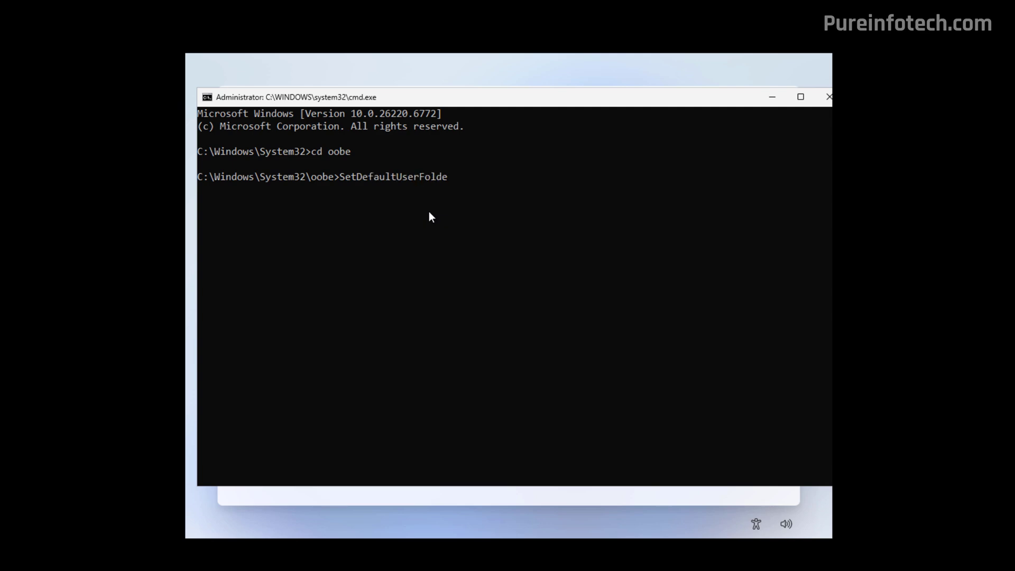
{"action": "type", "text": "r.cmd"}
{"action": "type", "text": "Pureinfotech"}
{"action": "key", "text": "Return"}
{"action": "scroll", "coordinate": [429, 217], "scroll_direction": "up", "scroll_amount": 2}
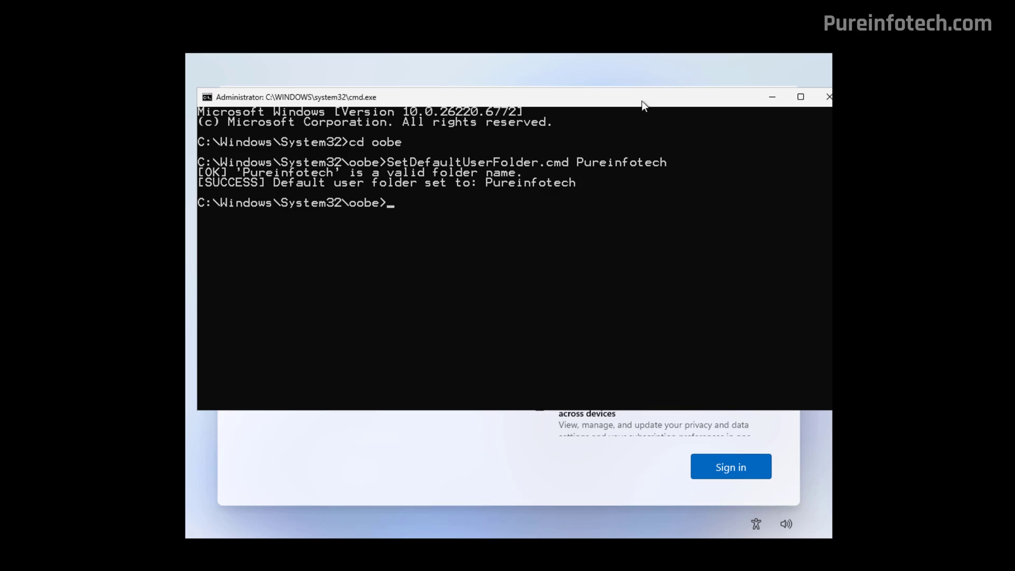
{"action": "left_click_drag", "start_coordinate": [642, 100], "coordinate": [552, 114]}
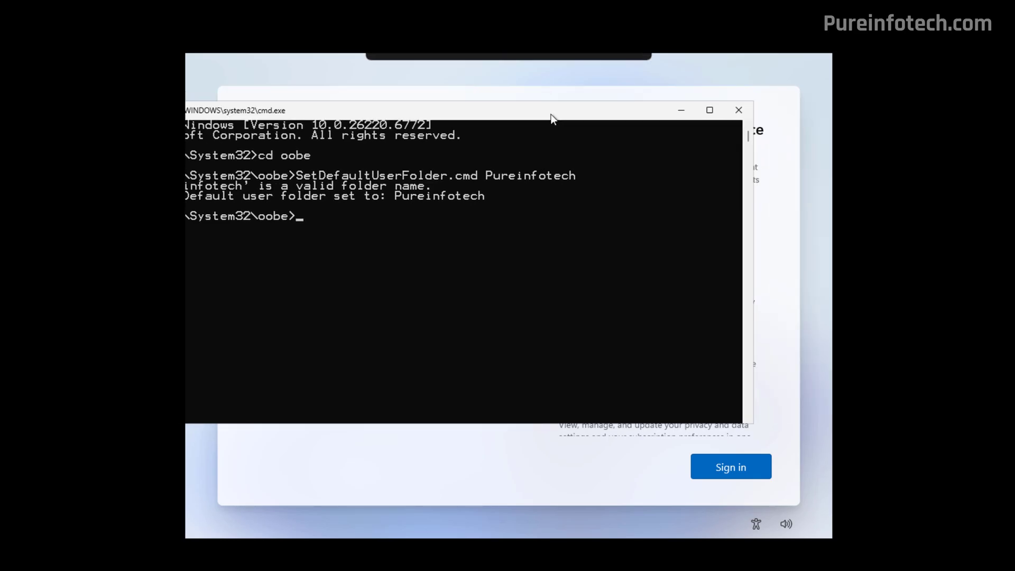
Close the Command Prompt and sign in with the Microsoft account
{"action": "left_click", "coordinate": [742, 113]}
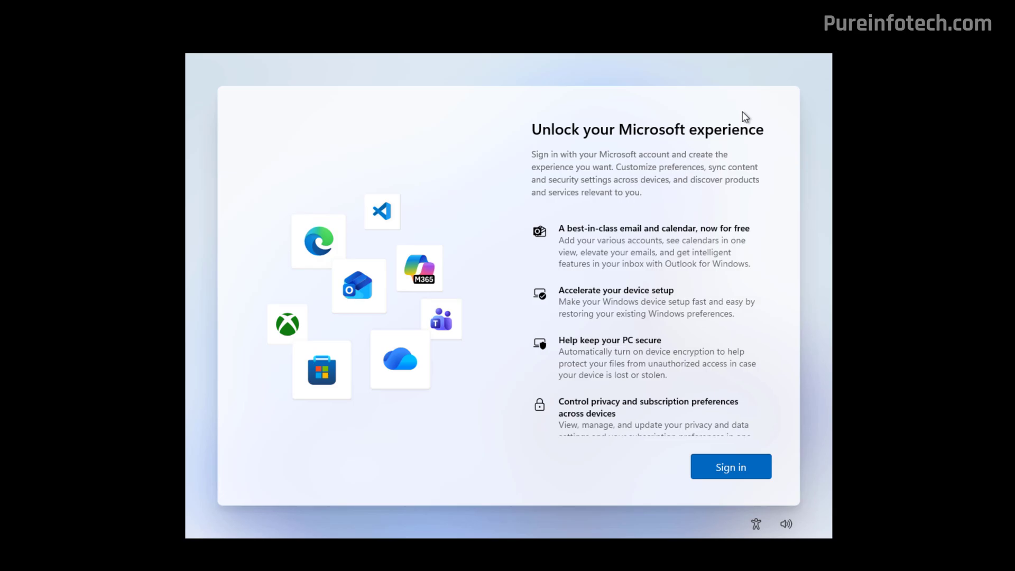
{"action": "left_click", "coordinate": [738, 470]}
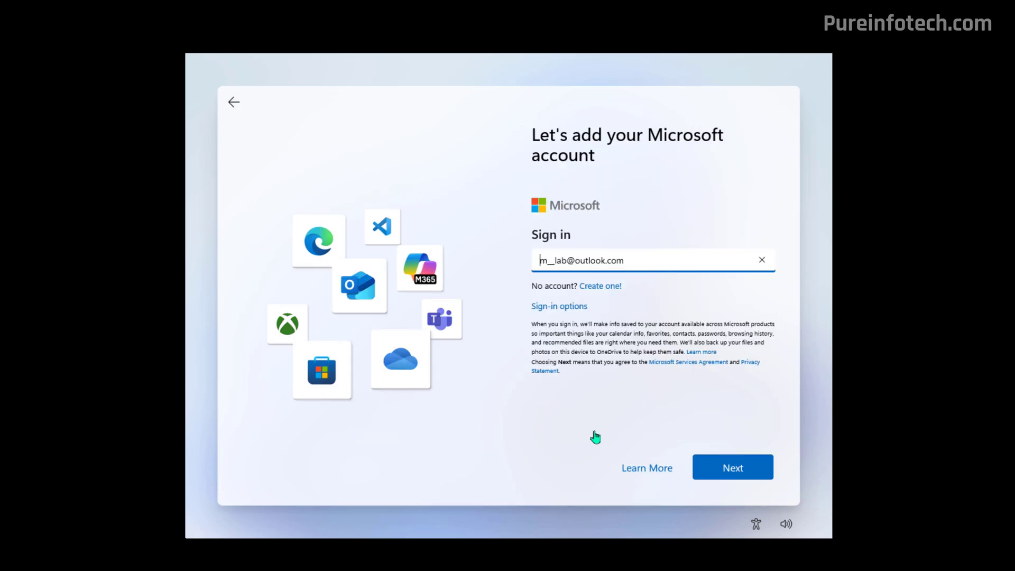
{"action": "left_click", "coordinate": [742, 470]}
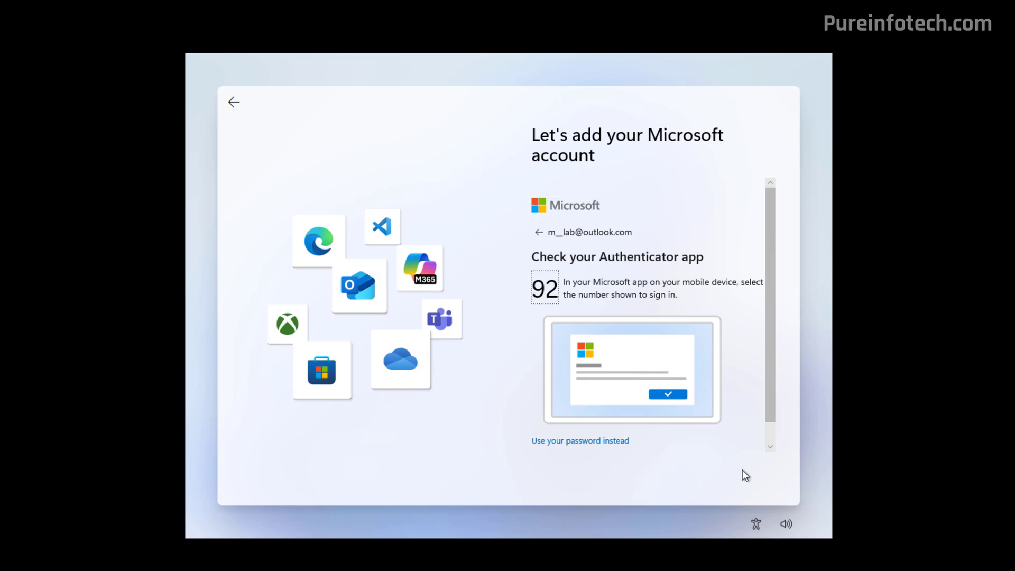
Create and confirm a four-digit sign-in PIN
{"action": "left_click", "coordinate": [738, 469]}
{"action": "type", "text": "1234"}
{"action": "key", "text": "Tab"}
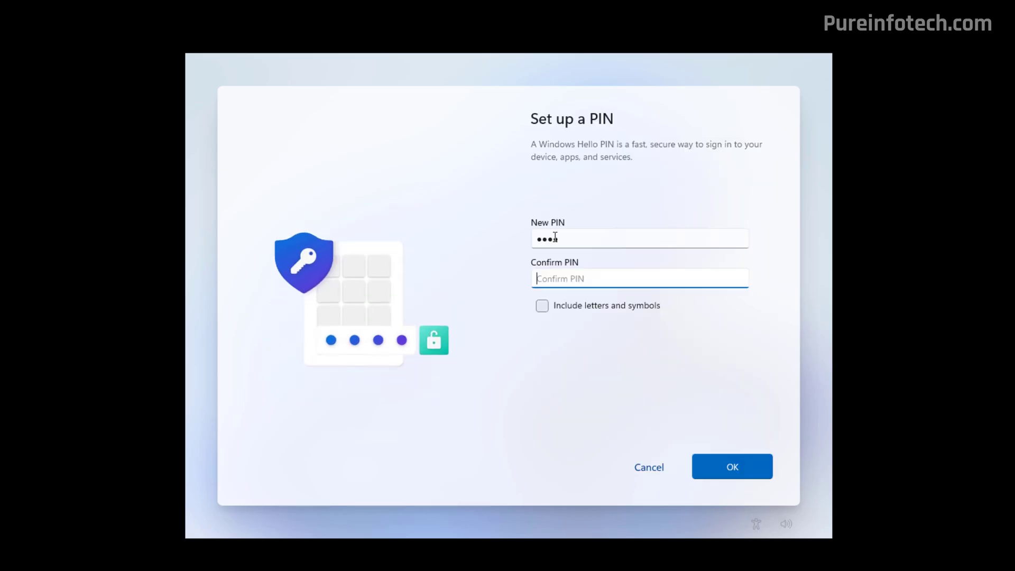
{"action": "type", "text": "1234"}
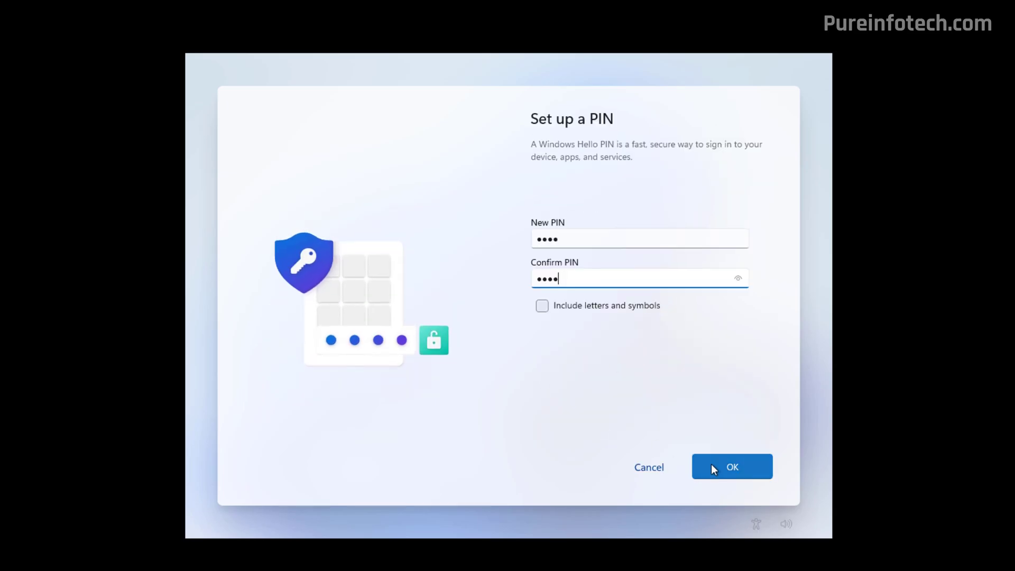
{"action": "left_click", "coordinate": [728, 468]}
Accept the privacy settings and choose to set up as a new PC instead of restoring
{"action": "left_click", "coordinate": [729, 465]}
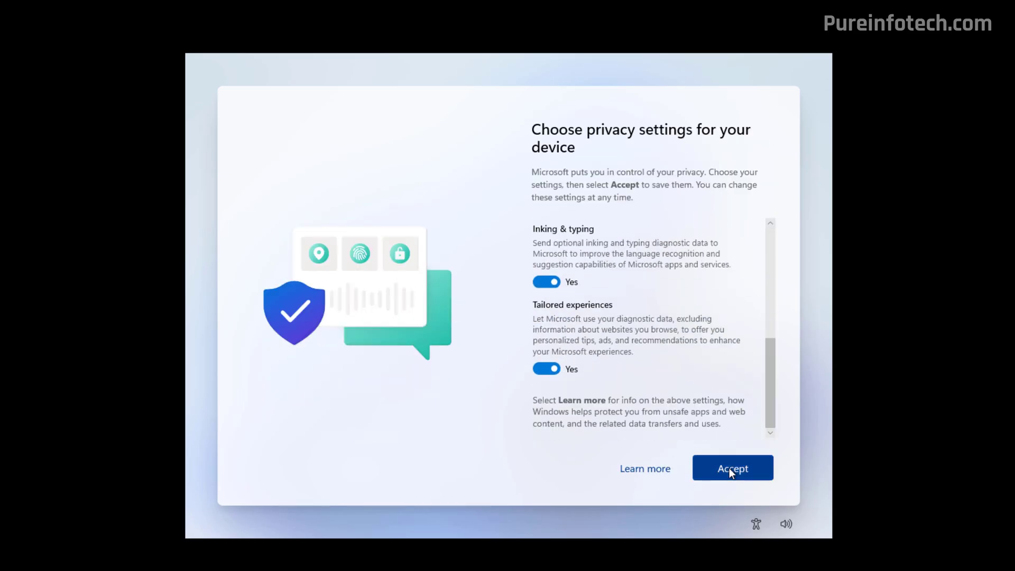
{"action": "left_click", "coordinate": [730, 468]}
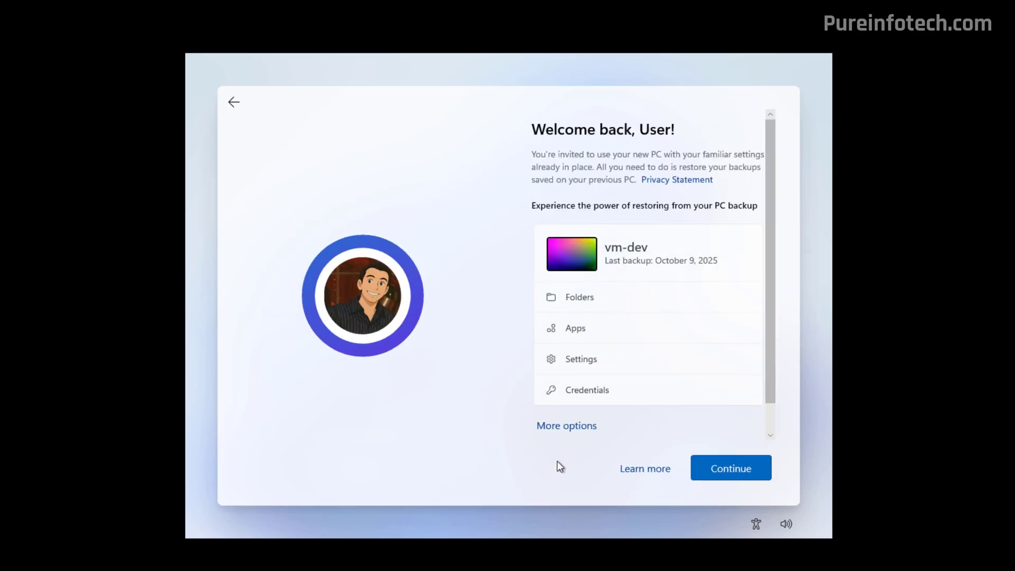
{"action": "left_click", "coordinate": [570, 430]}
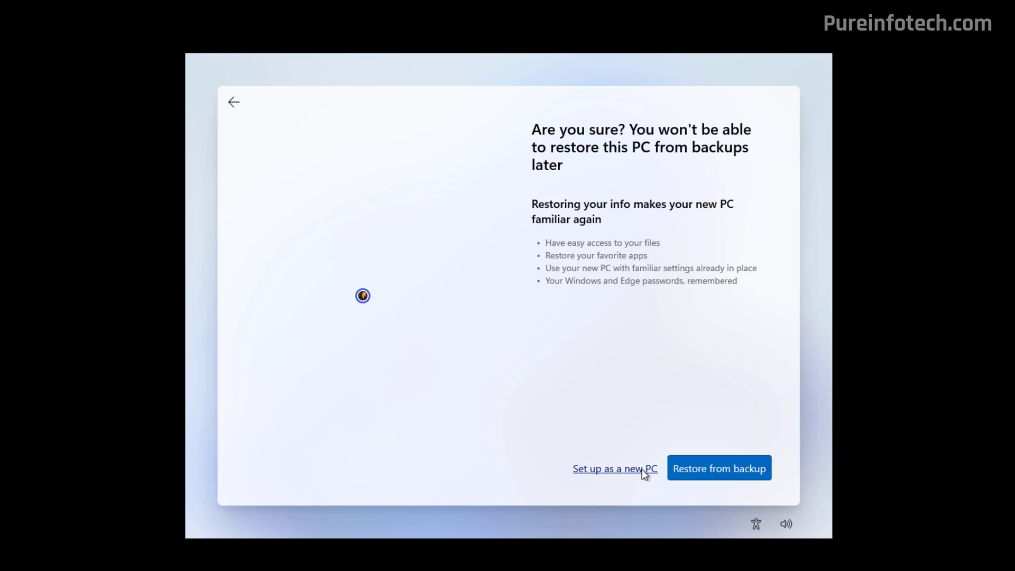
{"action": "left_click", "coordinate": [641, 468]}
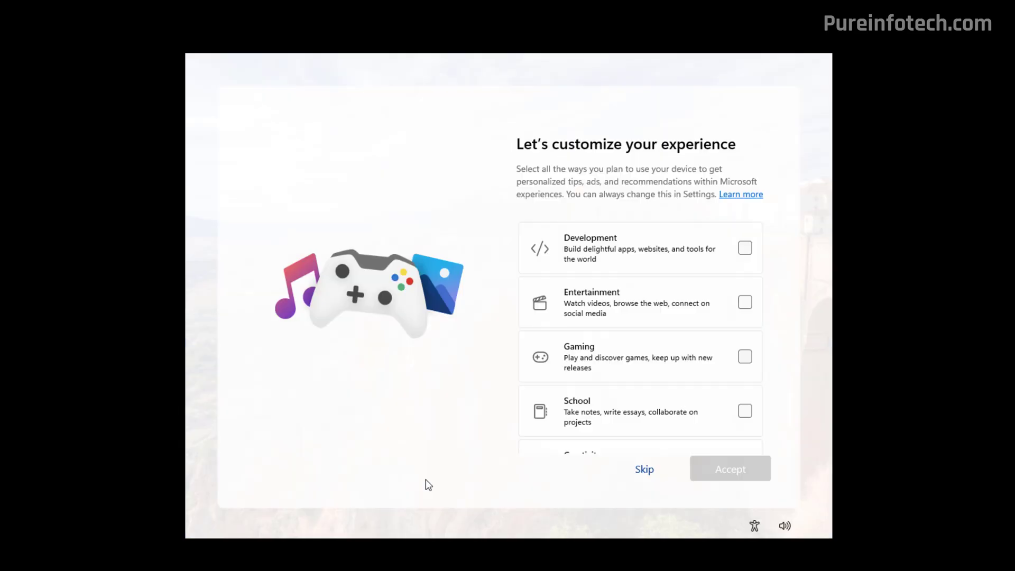
Skip customization, phone linking, OneDrive backup, browser import, Microsoft 365 and Game Pass offers
{"action": "left_click", "coordinate": [645, 469]}
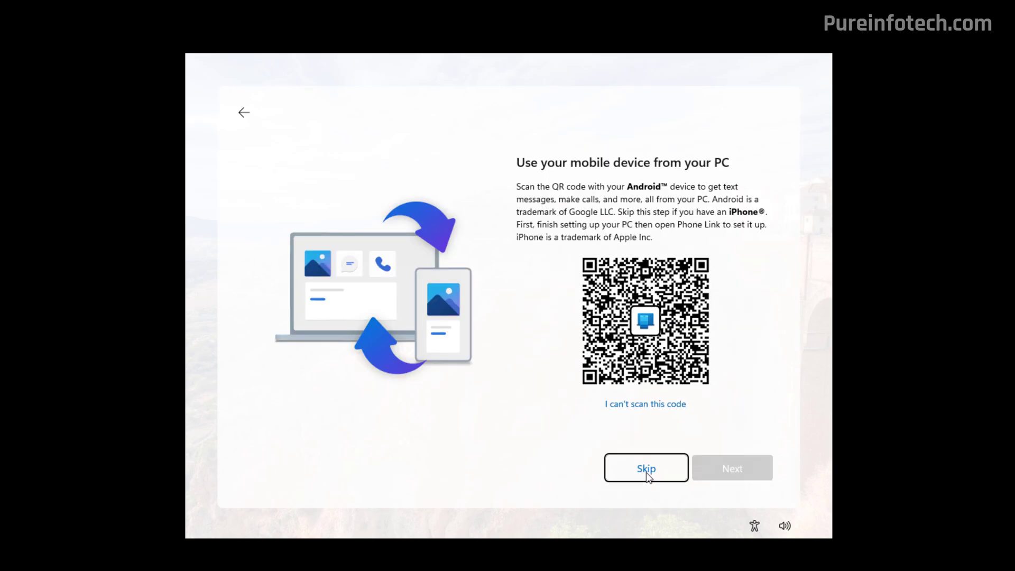
{"action": "left_click", "coordinate": [646, 471]}
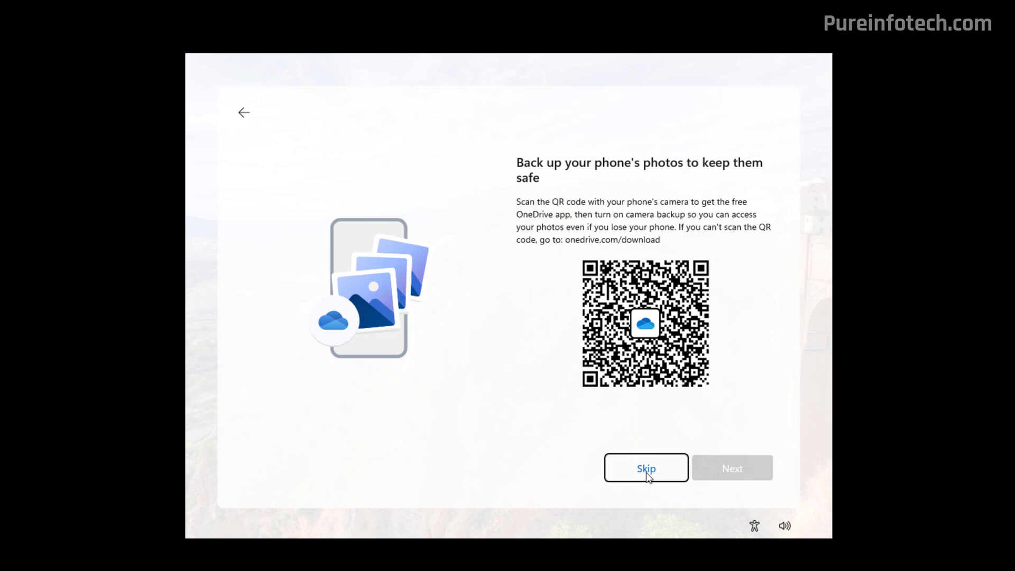
{"action": "left_click", "coordinate": [645, 472]}
{"action": "left_click", "coordinate": [647, 472]}
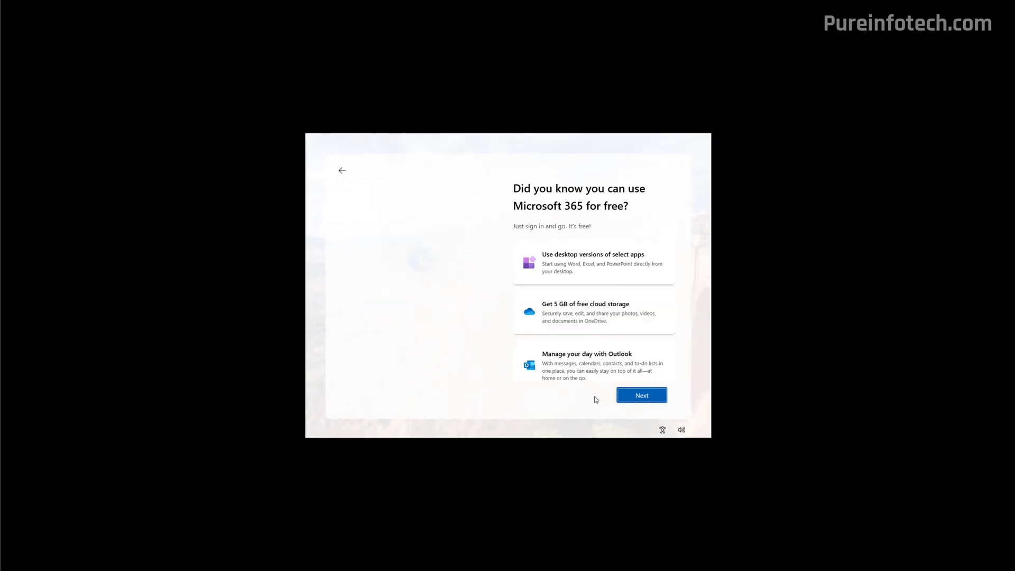
{"action": "left_click", "coordinate": [650, 396]}
{"action": "left_click", "coordinate": [586, 387]}
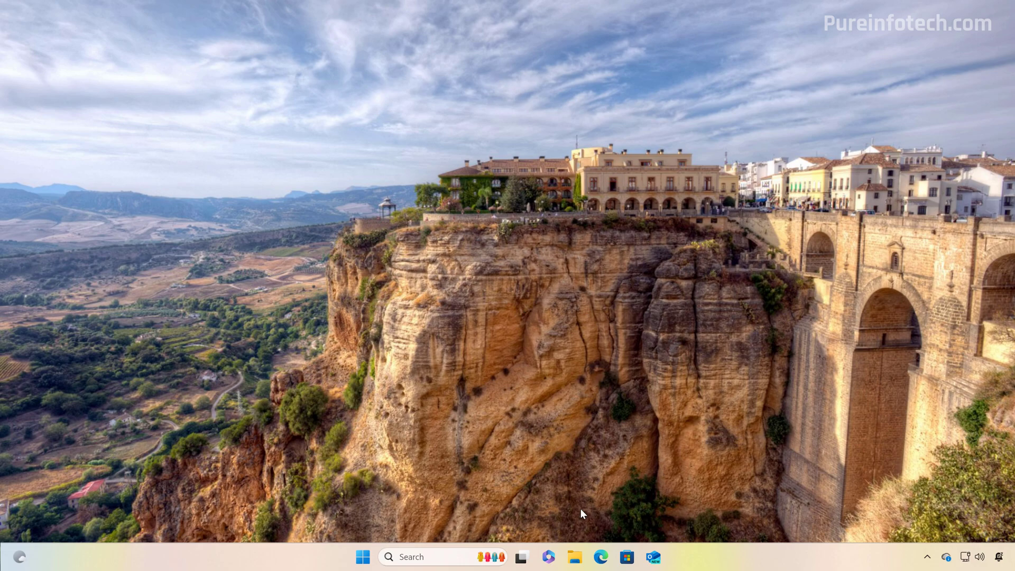
Browse File Explorer to C:\Users to confirm the Pureinfotech profile folder exists
{"action": "left_click", "coordinate": [574, 556]}
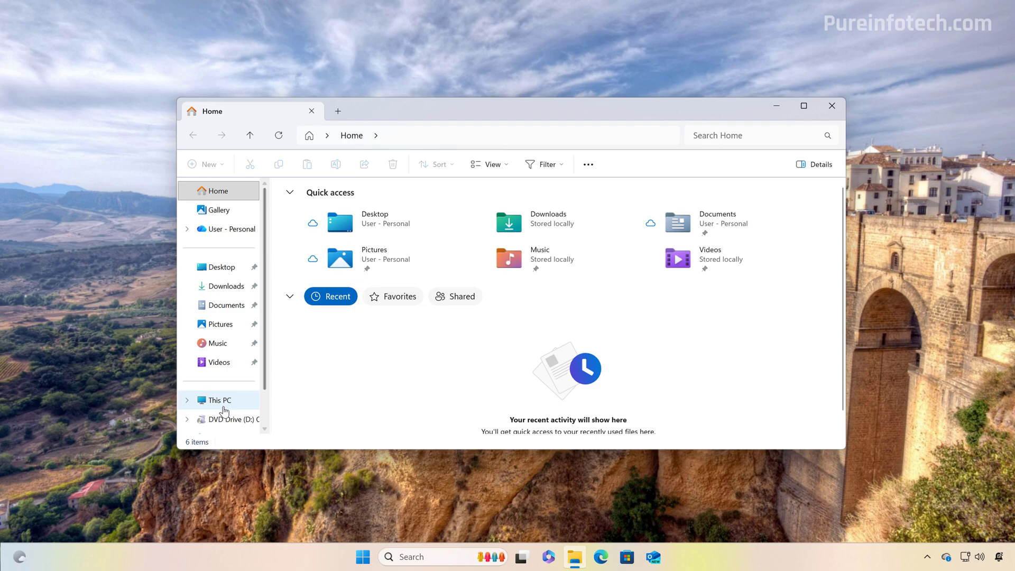
{"action": "left_click", "coordinate": [223, 406]}
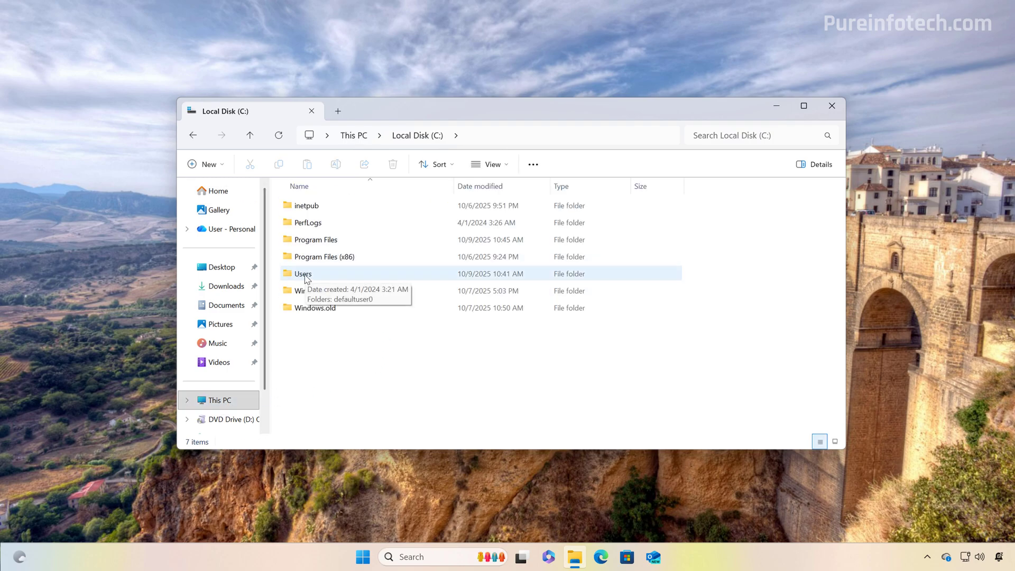
{"action": "double_click", "coordinate": [303, 275]}
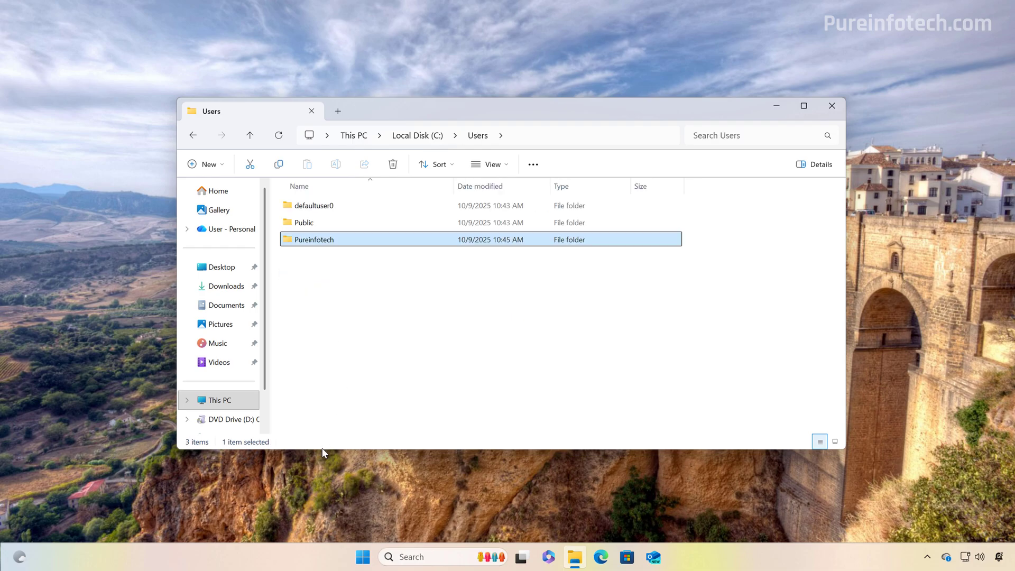